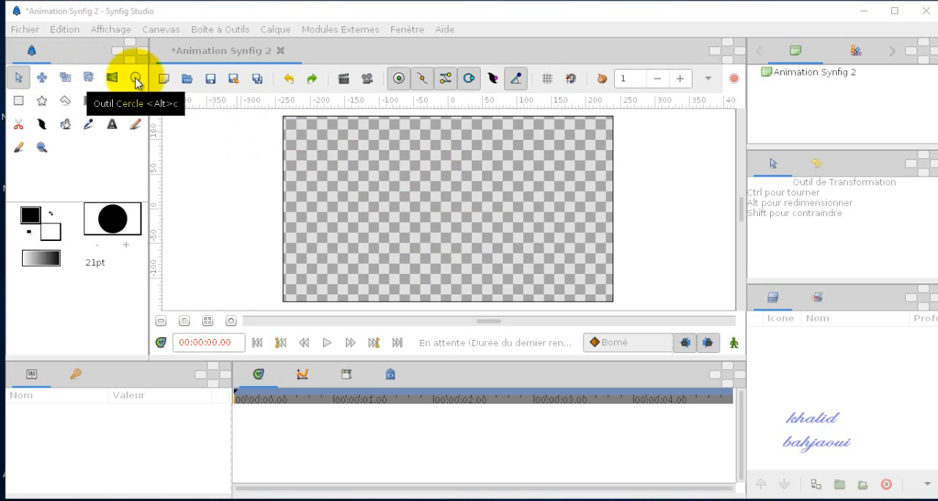
# Step: Draw a circle of about 44 pt radius near the canvas's upper-left corner and a wide rectangle in the upper-right half
pyautogui.click(135, 79)
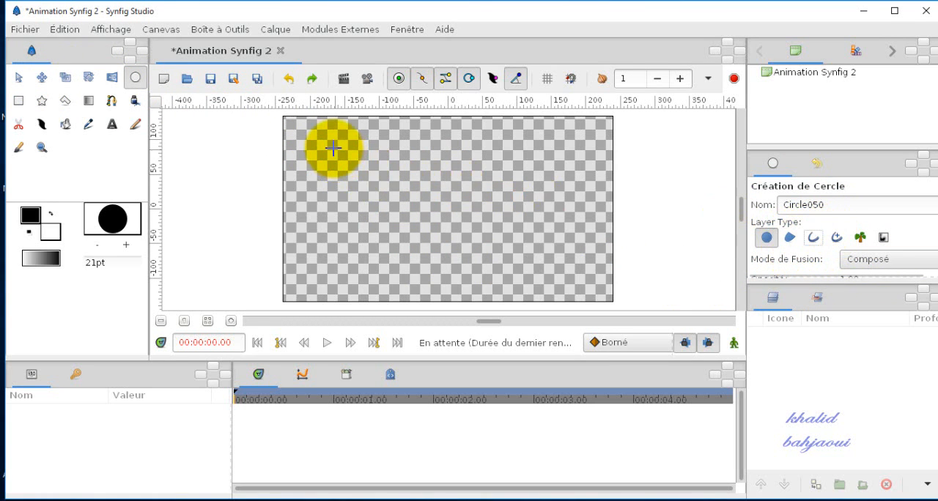
pyautogui.moveTo(335, 148); pyautogui.dragTo(366, 184)
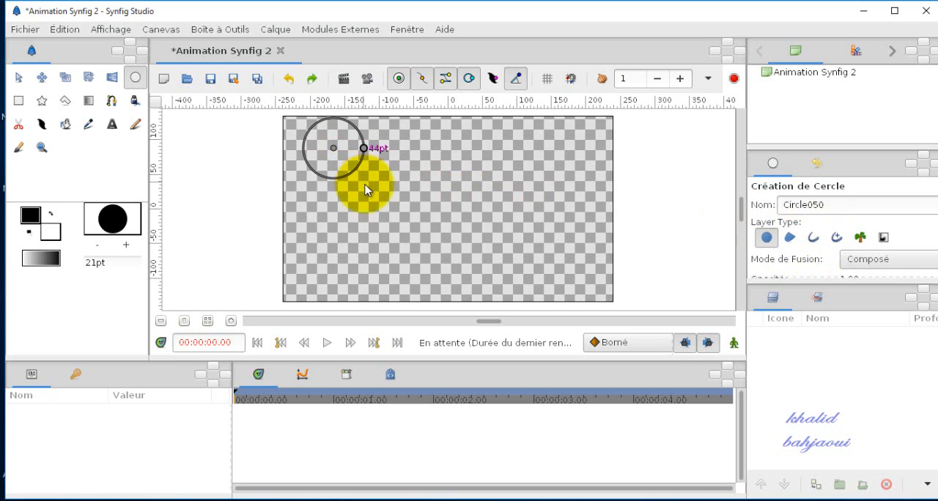
pyautogui.click(18, 103)
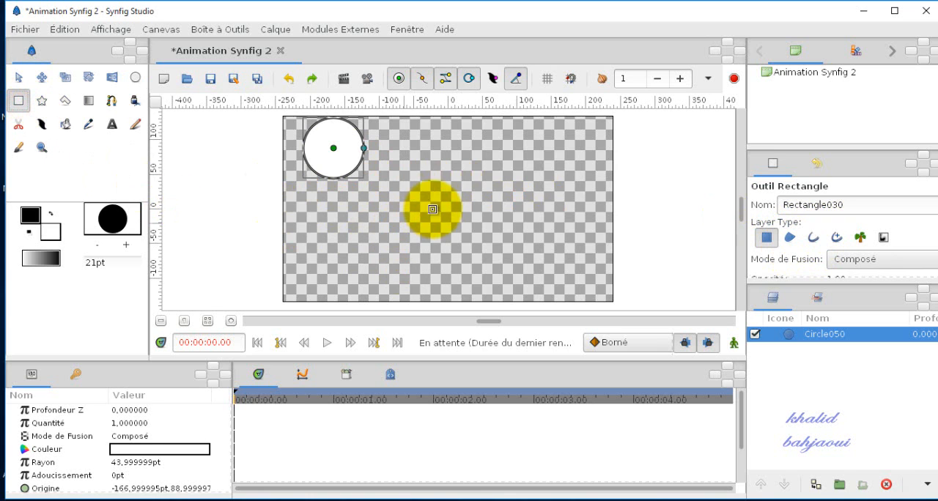
pyautogui.moveTo(437, 156); pyautogui.dragTo(560, 211)
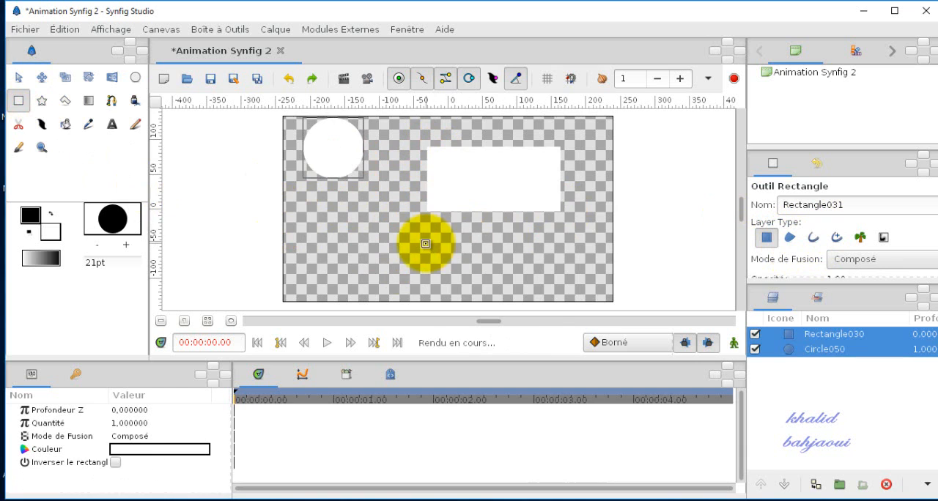
# Step: Draw a star below the circle and a closed arrow-like polygon with a diamond-shaped head below the rectangle
pyautogui.click(42, 100)
pyautogui.moveTo(319, 232); pyautogui.dragTo(338, 286)
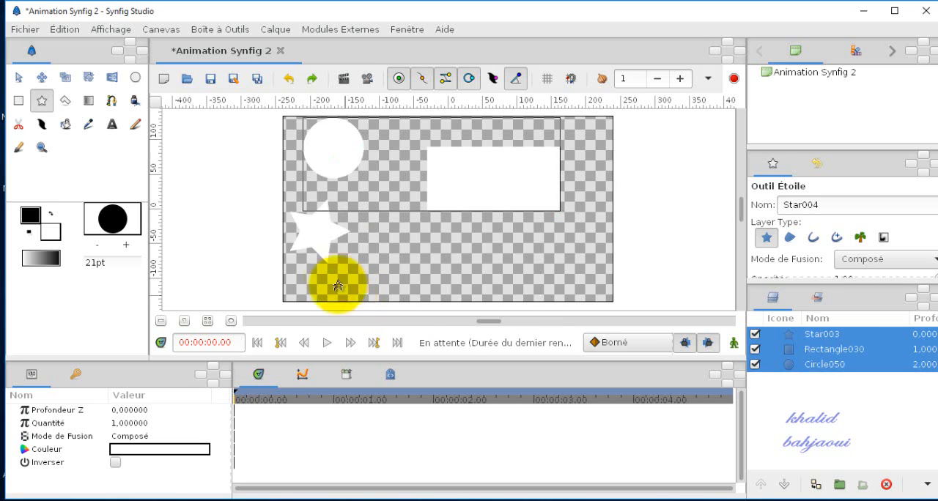
pyautogui.click(65, 109)
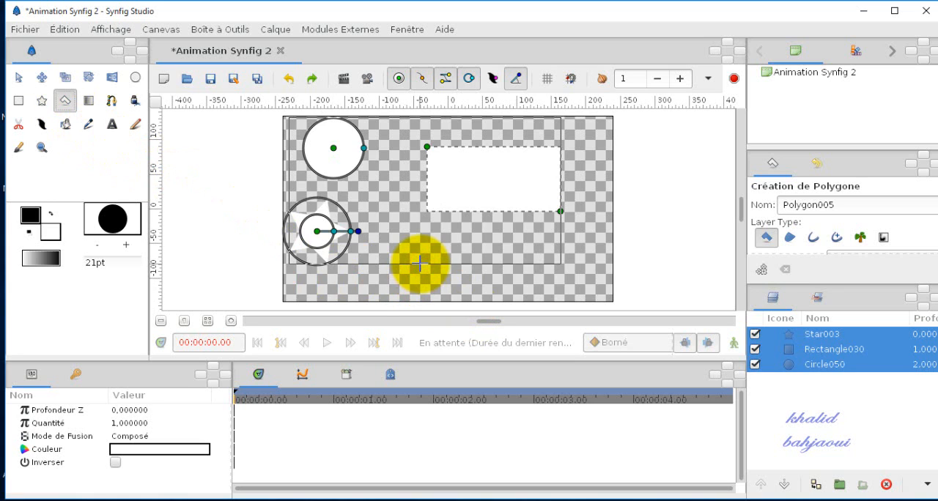
pyautogui.click(419, 264)
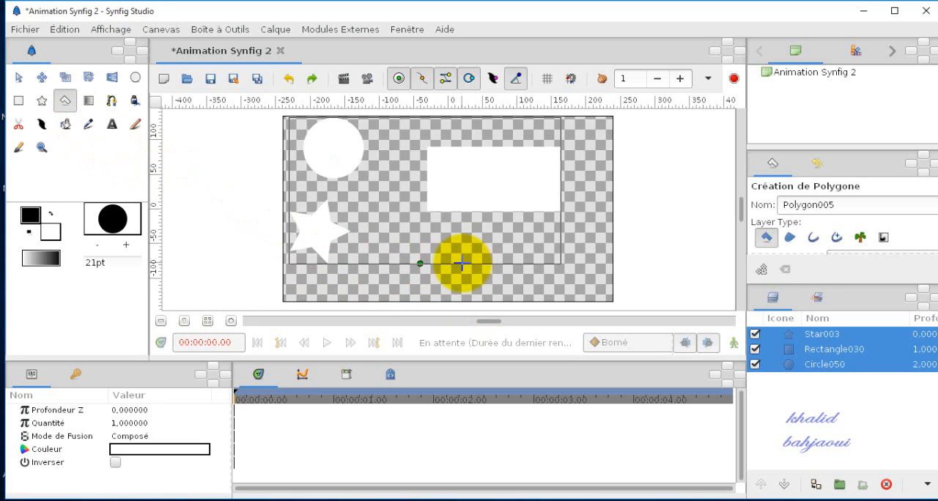
pyautogui.click(491, 233)
pyautogui.click(521, 267)
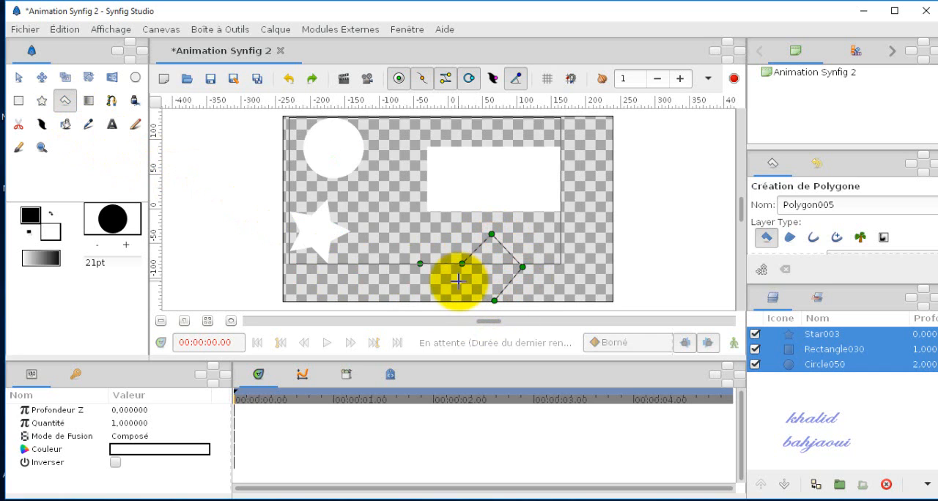
pyautogui.click(419, 262)
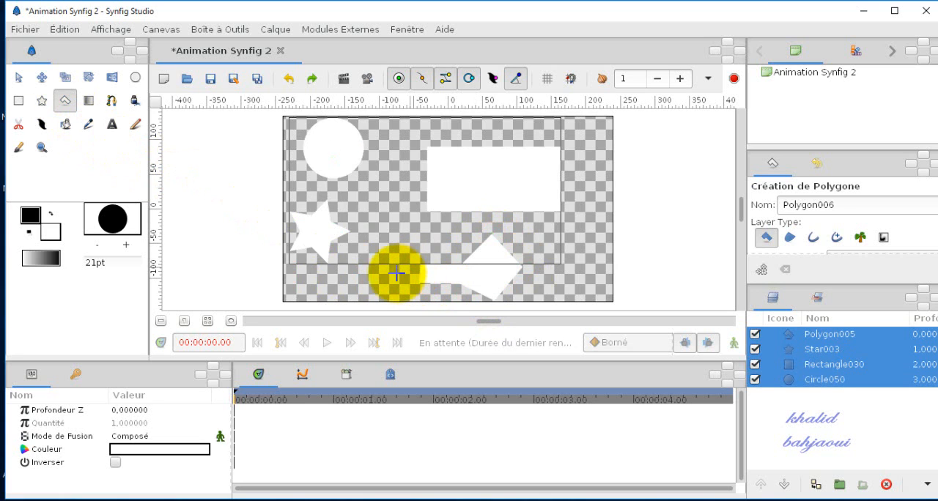
# Step: Draw a linear gradient diagonally across the canvas, from its upper-left corner to near its lower-right corner
pyautogui.click(88, 105)
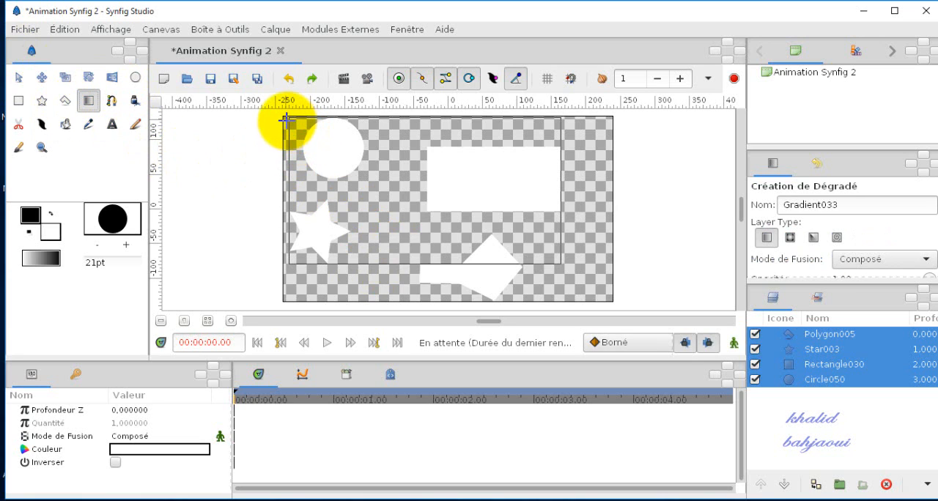
pyautogui.moveTo(288, 122); pyautogui.dragTo(589, 280)
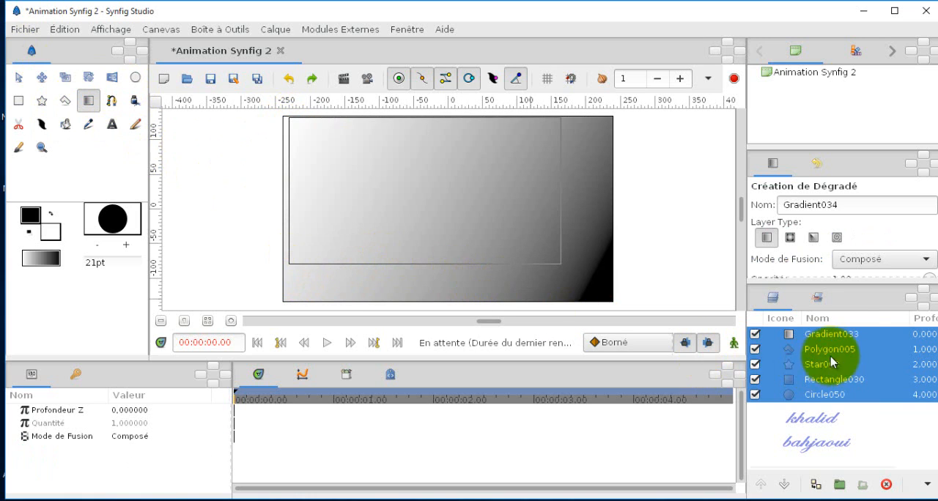
# Step: Lower the gradient layer beneath all the shape layers and delete it
pyautogui.click(778, 334)
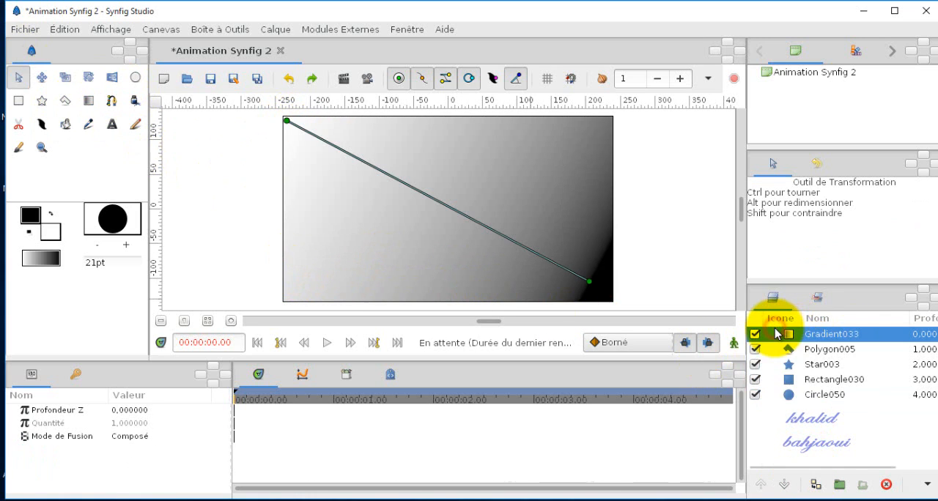
pyautogui.click(790, 487)
pyautogui.click(790, 487)
pyautogui.click(790, 487)
pyautogui.click(790, 487)
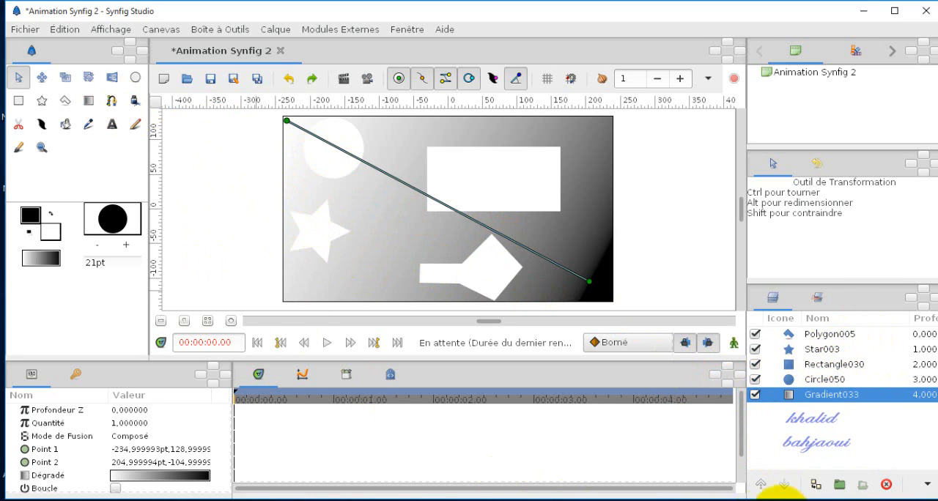
pyautogui.click(886, 487)
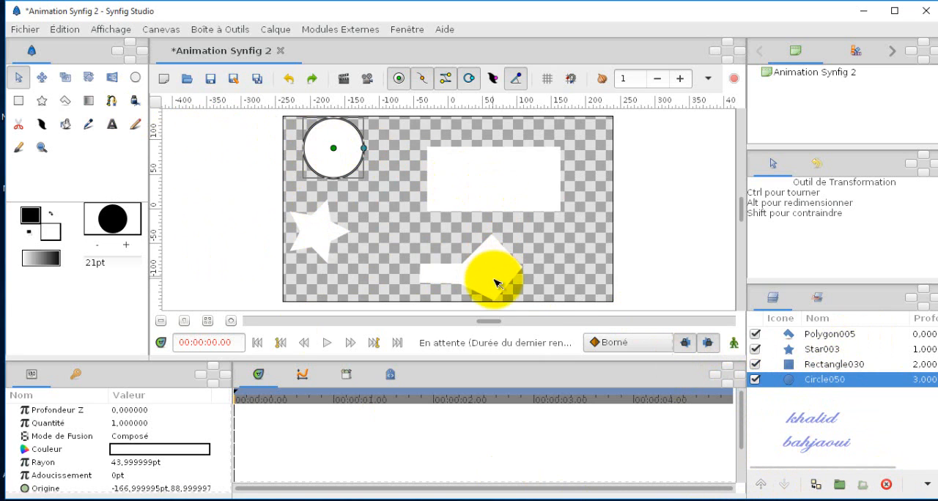
# Step: Draw a closed seven-point spline outline around the rectangle and the polygon, looping it at its first vertex
pyautogui.click(110, 103)
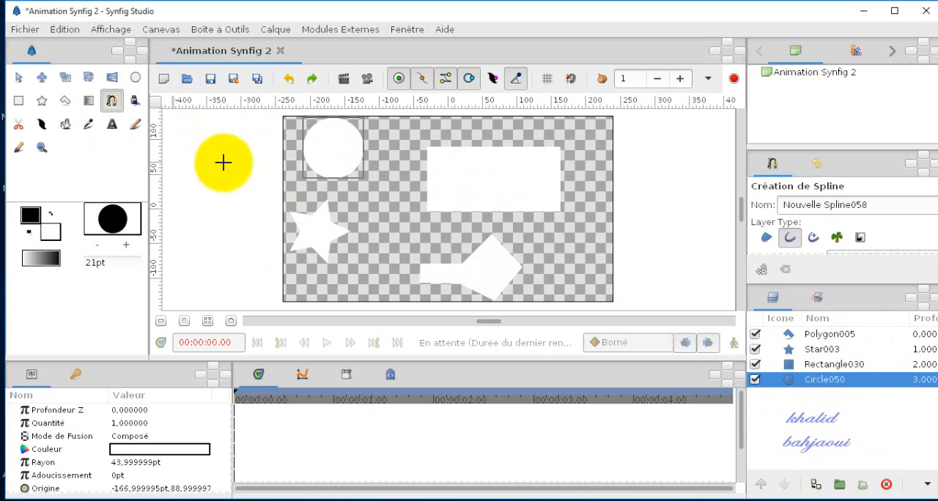
pyautogui.click(386, 218)
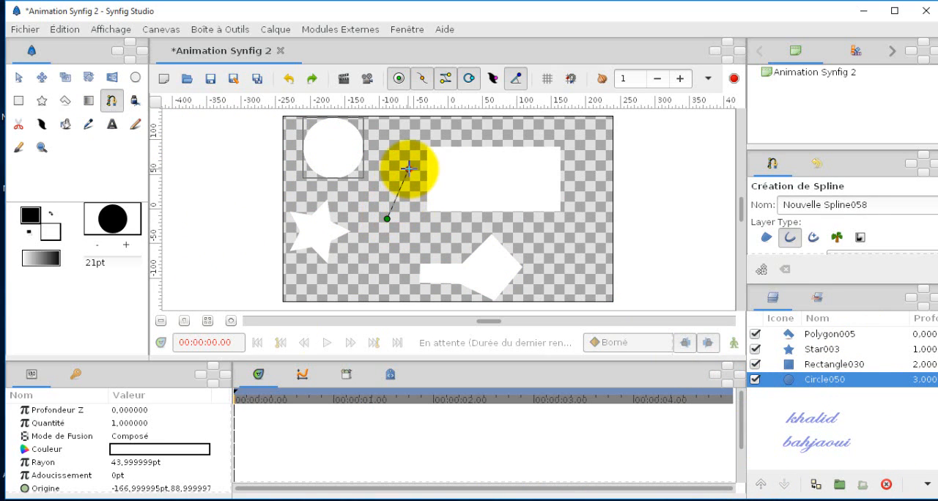
pyautogui.click(409, 169)
pyautogui.click(501, 129)
pyautogui.click(587, 202)
pyautogui.click(577, 265)
pyautogui.click(496, 271)
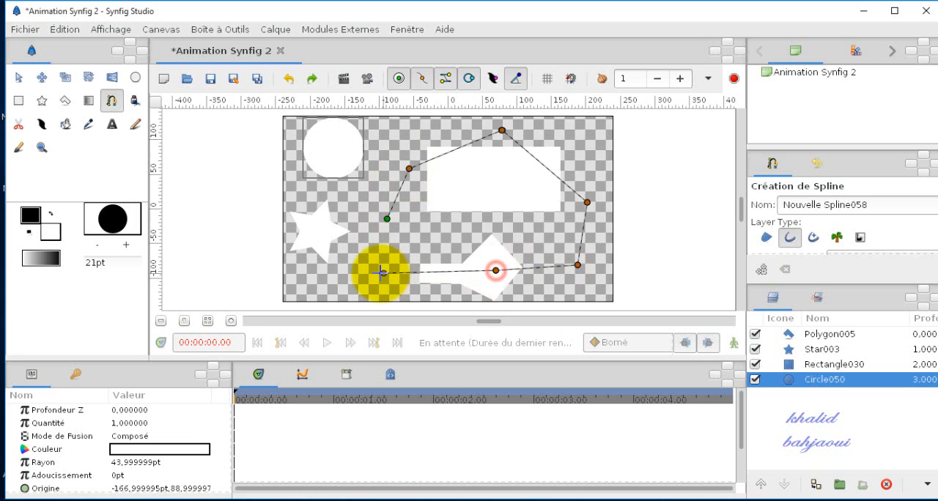
pyautogui.click(380, 273)
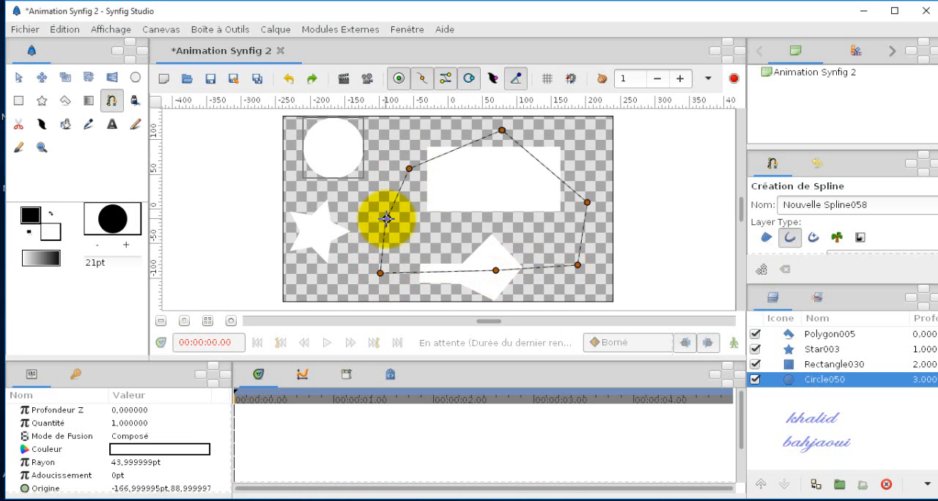
pyautogui.rightClick(387, 219)
pyautogui.click(411, 293)
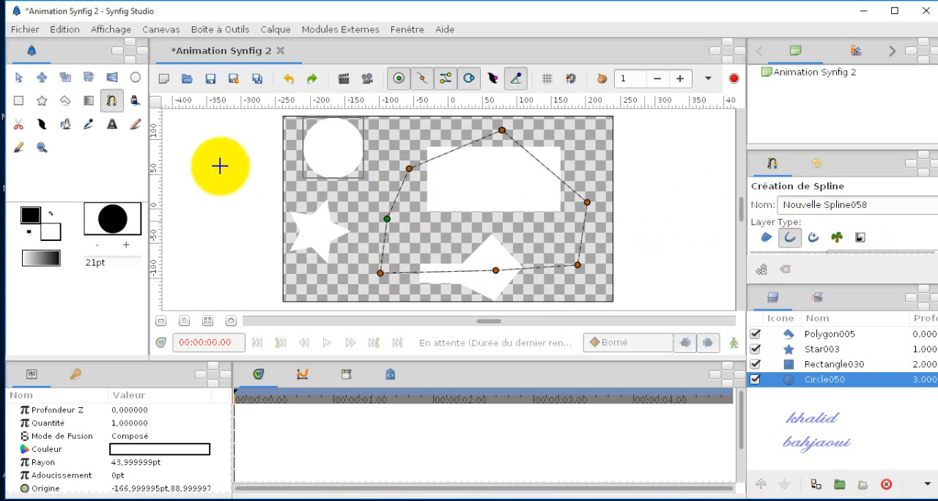
# Step: Draw a freehand closed shape as a region layer between the star and the rectangle with the Draw tool
pyautogui.click(134, 105)
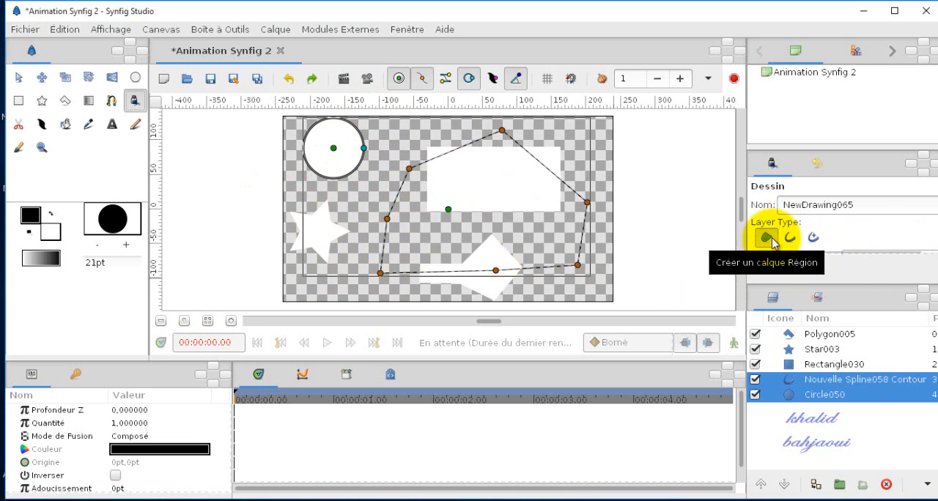
pyautogui.moveTo(339, 210)
pyautogui.mouseDown()
pyautogui.moveTo(370, 164)
pyautogui.moveTo(391, 198)
pyautogui.moveTo(472, 210)
pyautogui.moveTo(414, 262)
pyautogui.moveTo(347, 206)
pyautogui.moveTo(367, 167)
pyautogui.mouseUp()
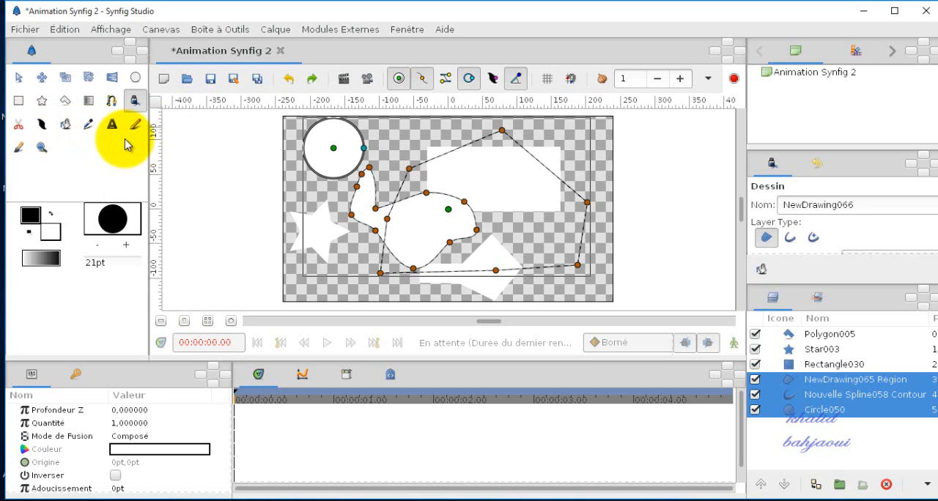
# Step: Thicken the closed spline's outline with the Width tool around its upper-left, top and lower-right vertices
pyautogui.click(44, 126)
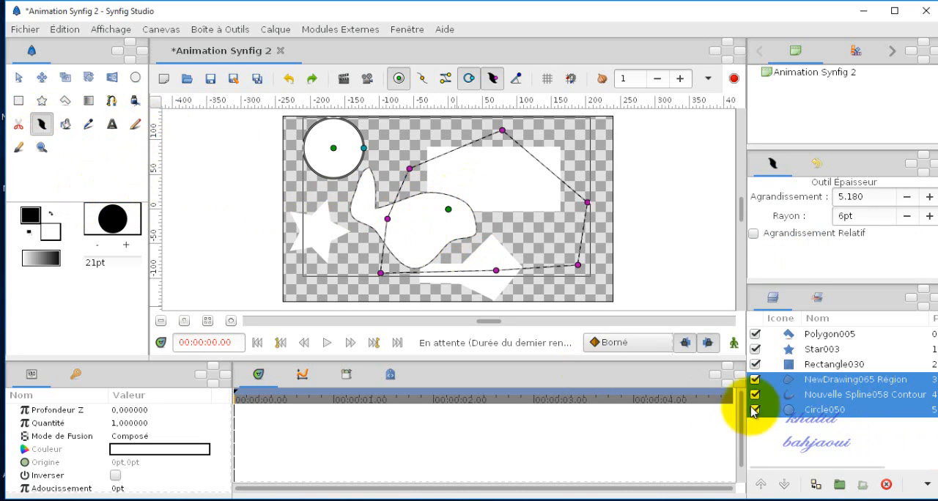
pyautogui.click(767, 431)
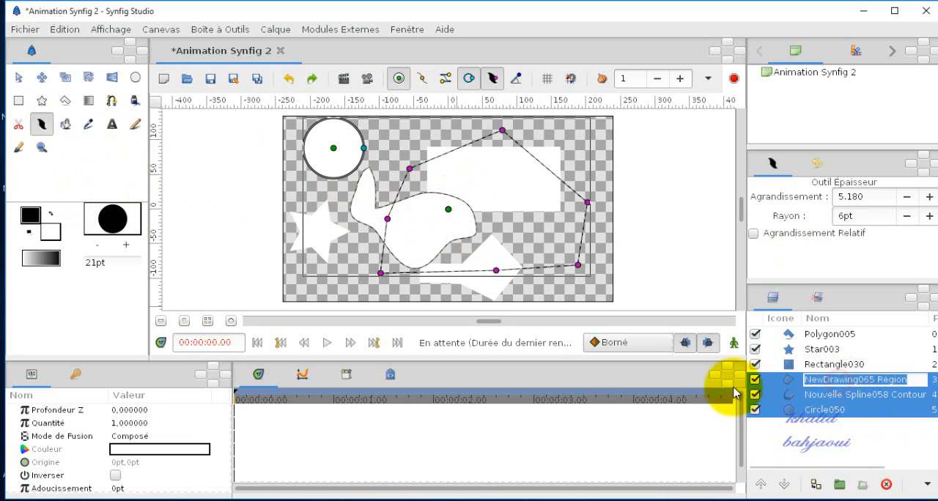
pyautogui.click(775, 379)
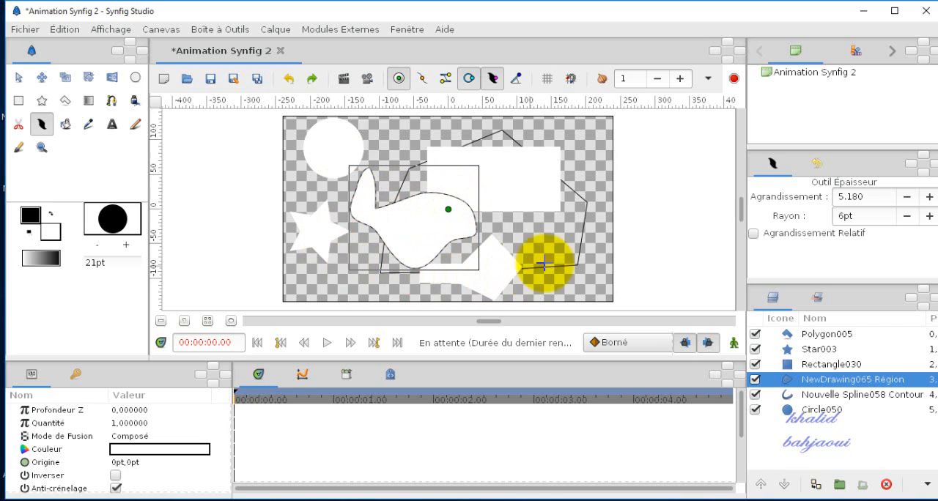
pyautogui.click(809, 395)
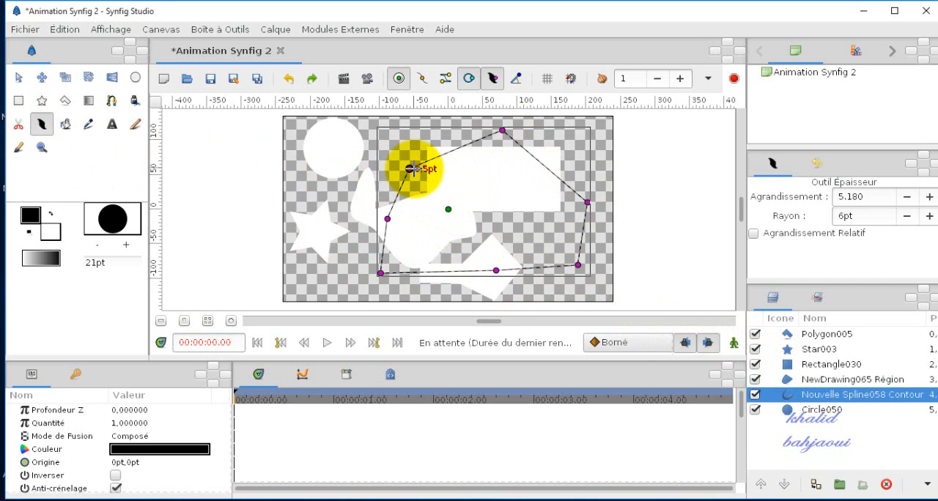
pyautogui.moveTo(409, 169); pyautogui.dragTo(439, 178)
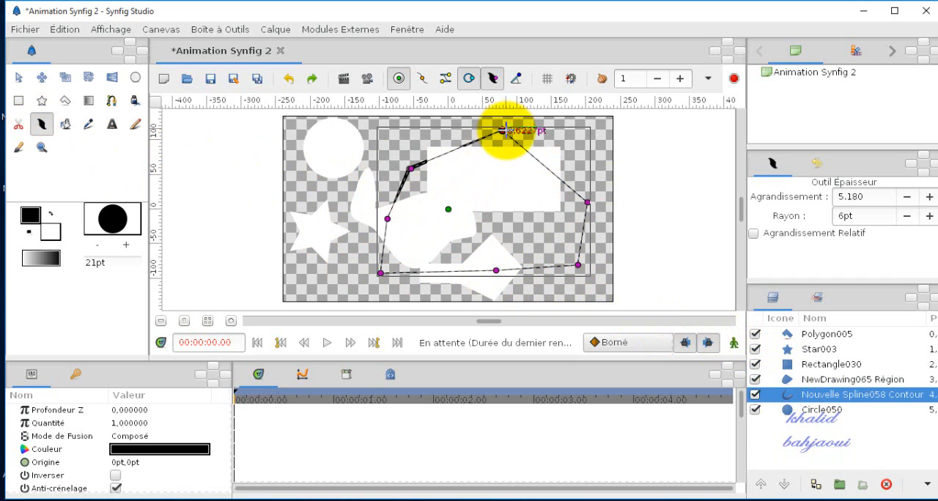
pyautogui.moveTo(504, 131); pyautogui.dragTo(517, 173)
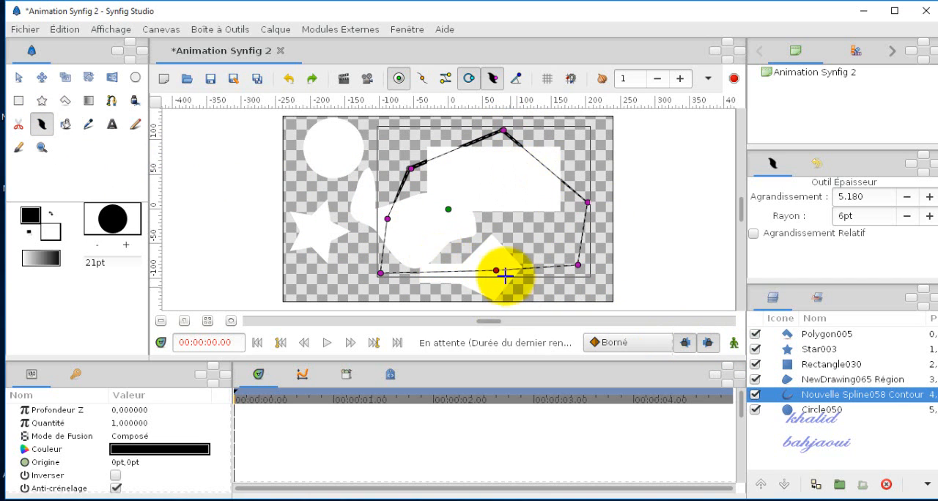
pyautogui.moveTo(497, 271); pyautogui.dragTo(508, 222)
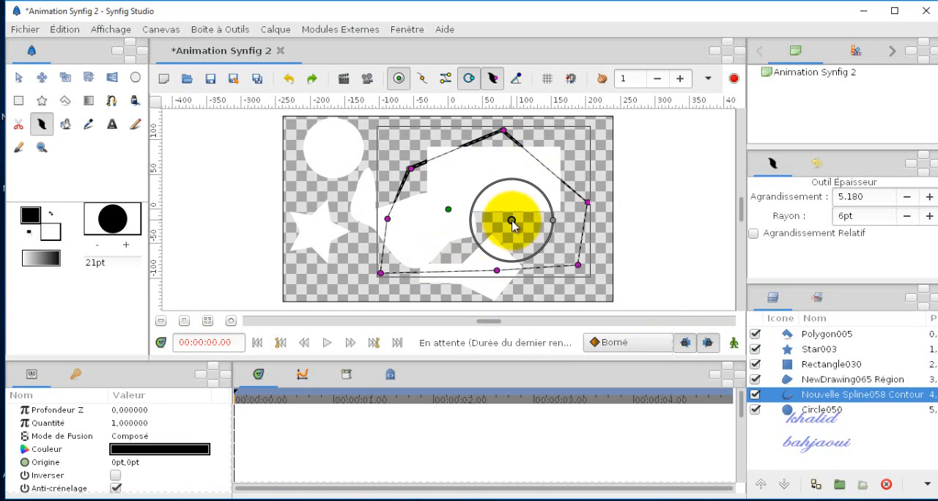
pyautogui.moveTo(578, 265); pyautogui.dragTo(591, 243)
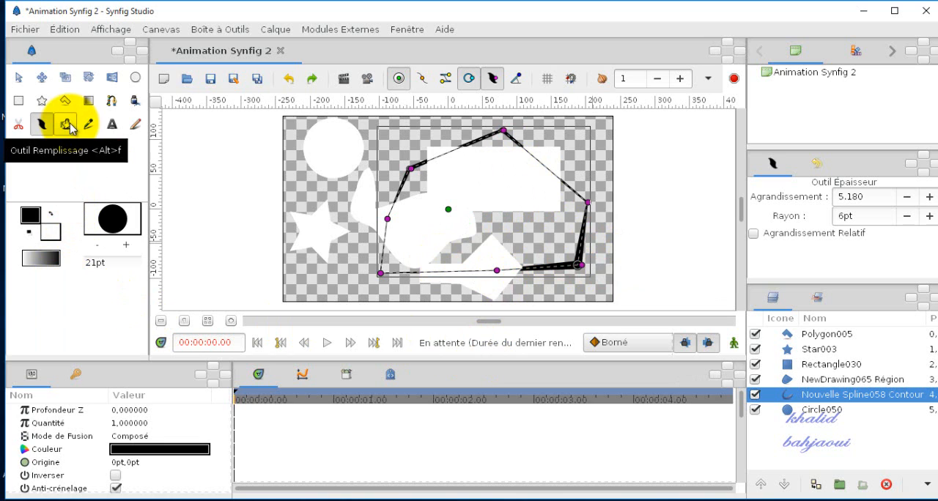
# Step: Choose red from the colour palette and fill the circle, the rectangle and the arrow-like polygon with it
pyautogui.click(852, 51)
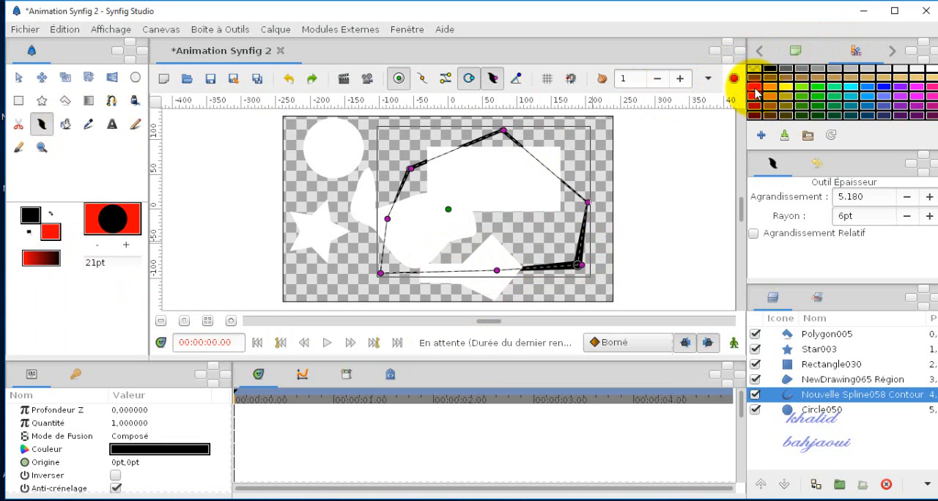
pyautogui.click(71, 125)
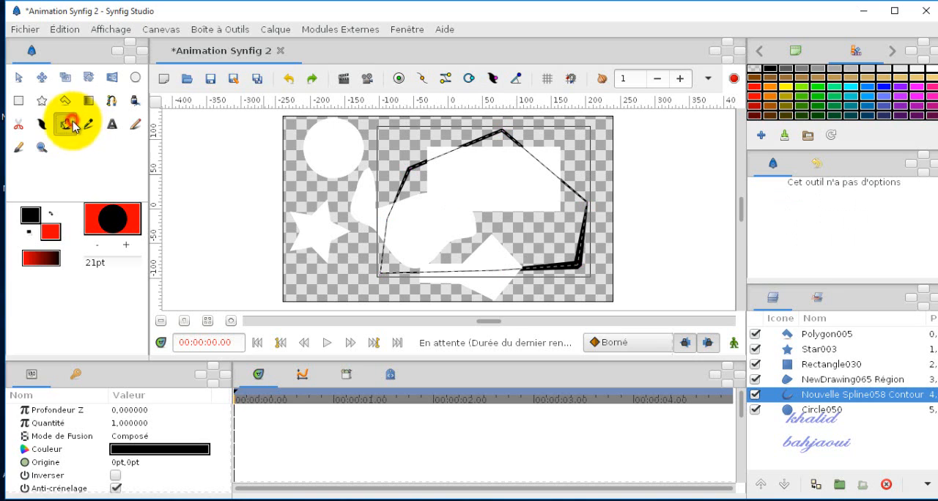
pyautogui.click(311, 152)
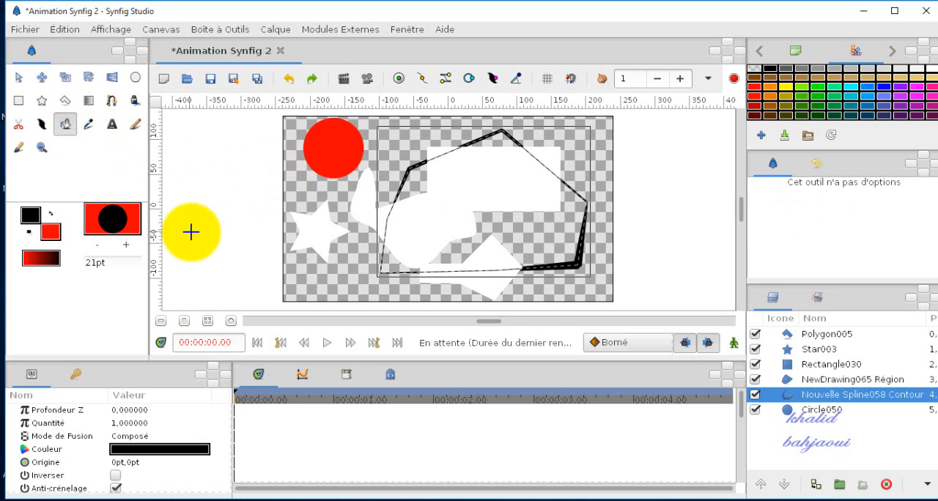
pyautogui.click(522, 181)
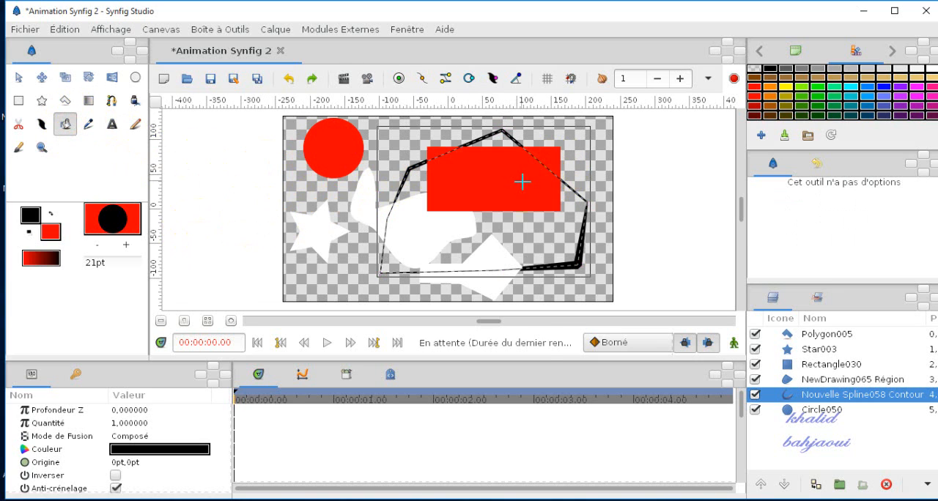
pyautogui.click(481, 273)
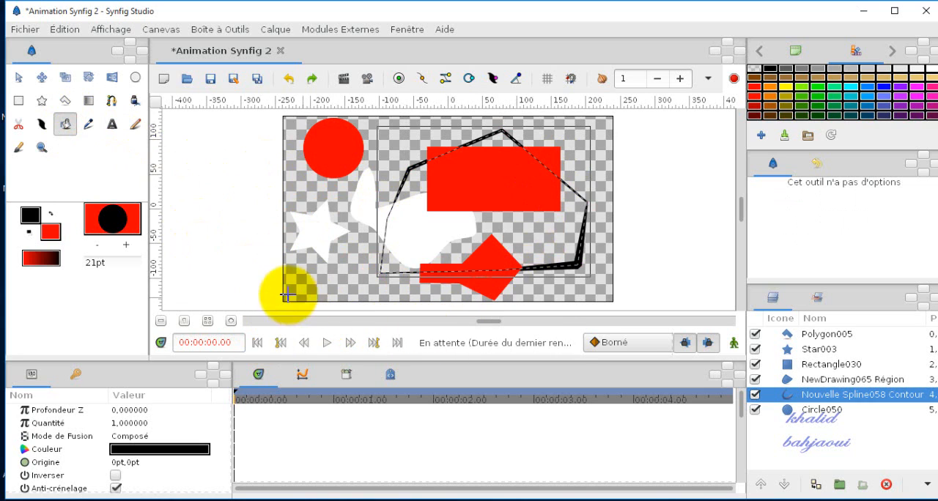
# Step: Sample the red of the circle with the Eyedropper tool and fill the white star with it
pyautogui.click(92, 131)
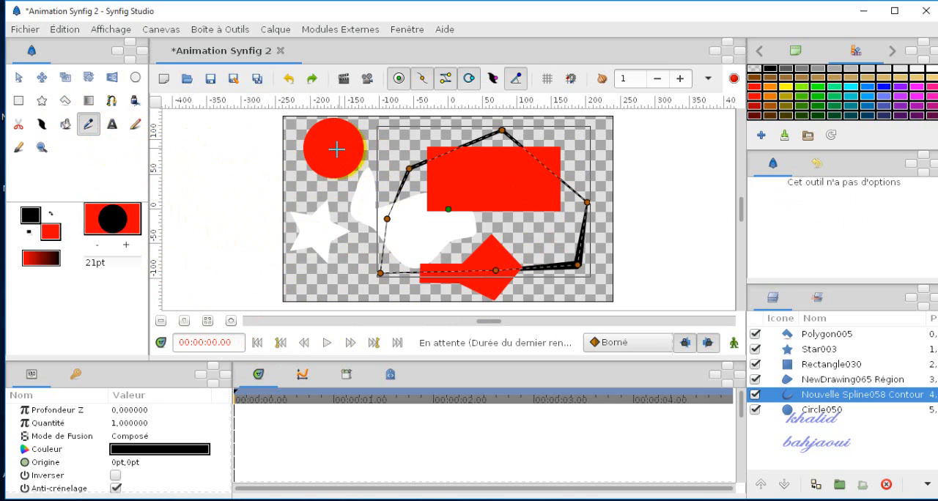
pyautogui.click(336, 149)
pyautogui.click(65, 125)
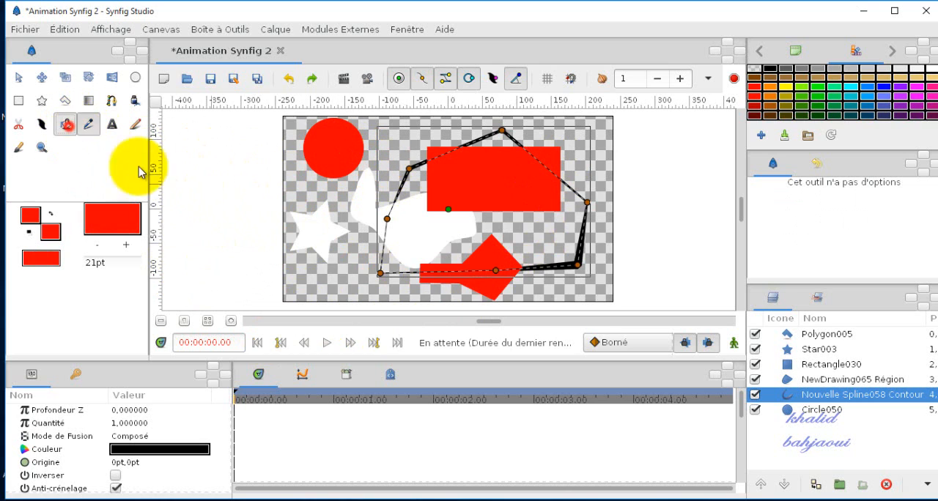
pyautogui.click(317, 243)
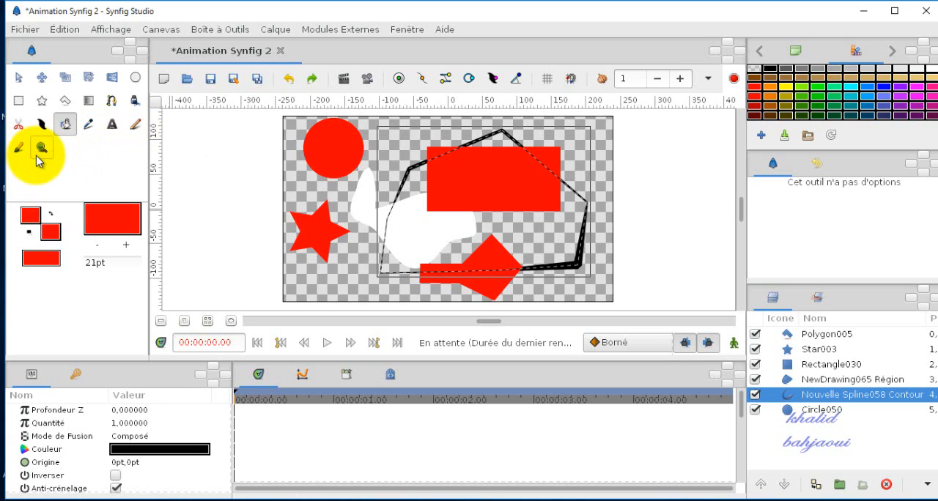
# Step: Bring up the canvas navigator and set the canvas zoom to 98.3%
pyautogui.click(894, 52)
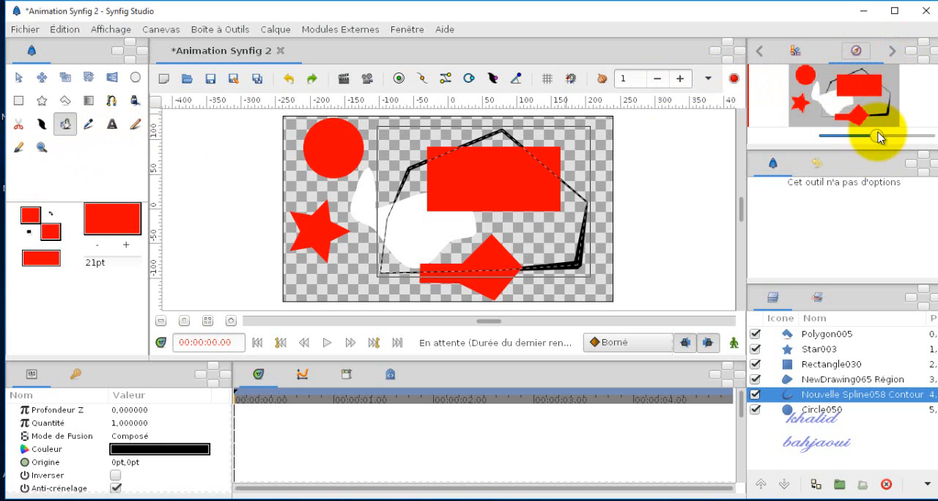
pyautogui.moveTo(876, 136)
pyautogui.mouseDown()
pyautogui.moveTo(897, 133)
pyautogui.moveTo(864, 138)
pyautogui.moveTo(889, 136)
pyautogui.moveTo(876, 136)
pyautogui.mouseUp()
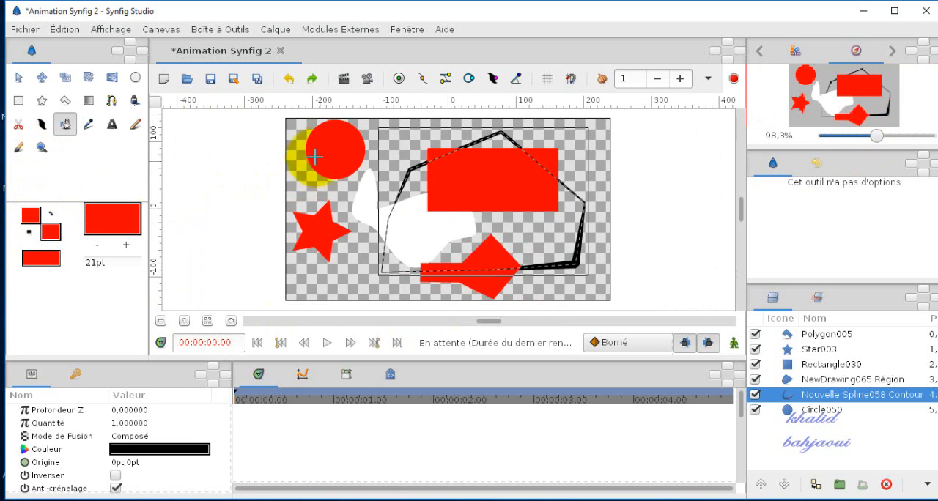
# Step: Select the red circle with the Transform tool and look through its list of parameters
pyautogui.click(18, 81)
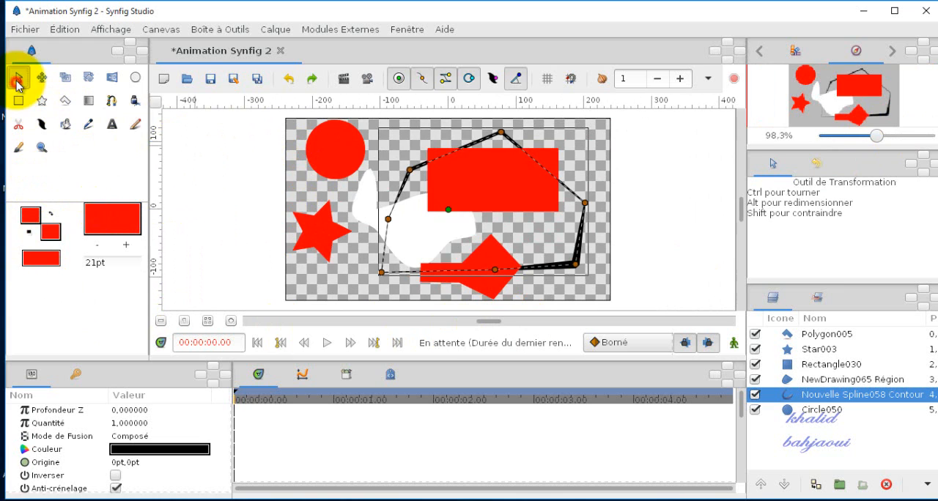
pyautogui.click(332, 148)
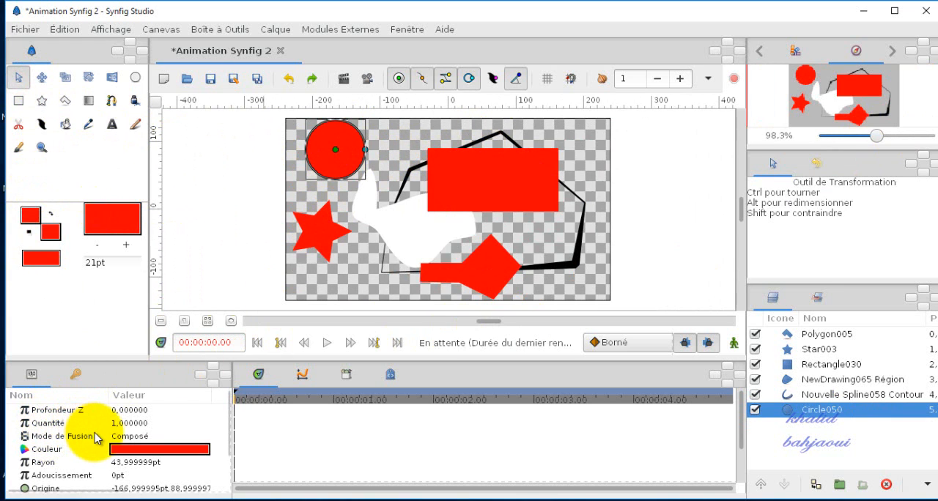
pyautogui.scroll(-2, 97, 438)
pyautogui.scroll(2, 98, 438)
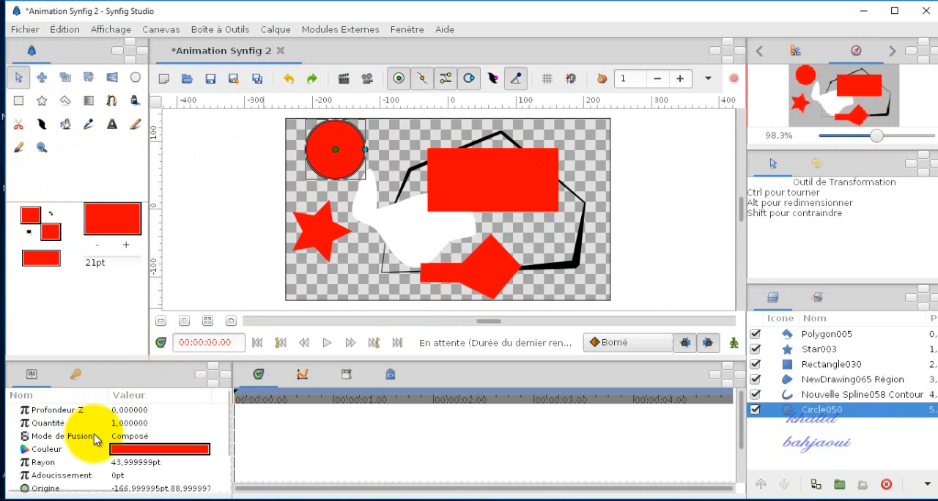